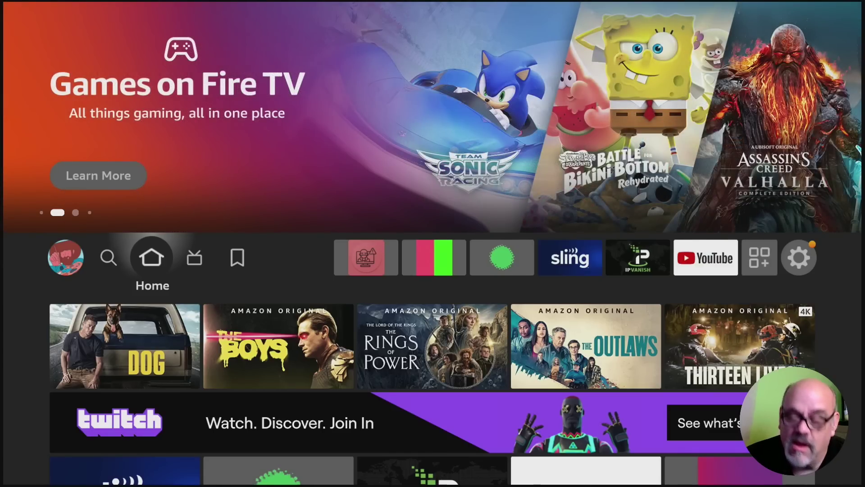
# Search the Appstore for 'Do' and pick the Downloader suggestion
pyautogui.press('Left')
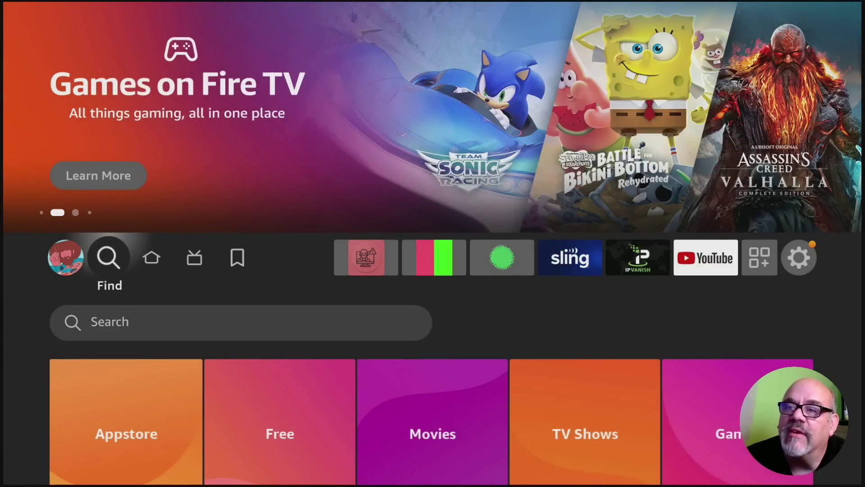
pyautogui.press('Down')
pyautogui.press('Return')
pyautogui.press('Right')
pyautogui.press('Right')
pyautogui.press('Right')
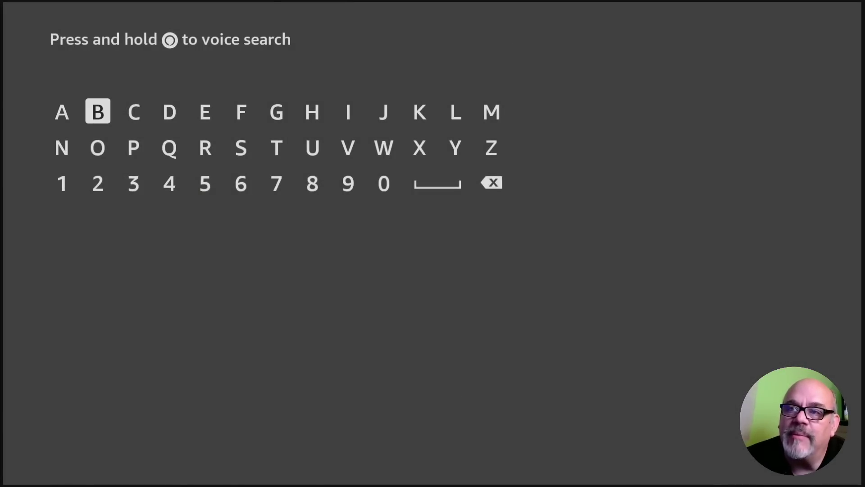
pyautogui.press('Return')
pyautogui.press('Down')
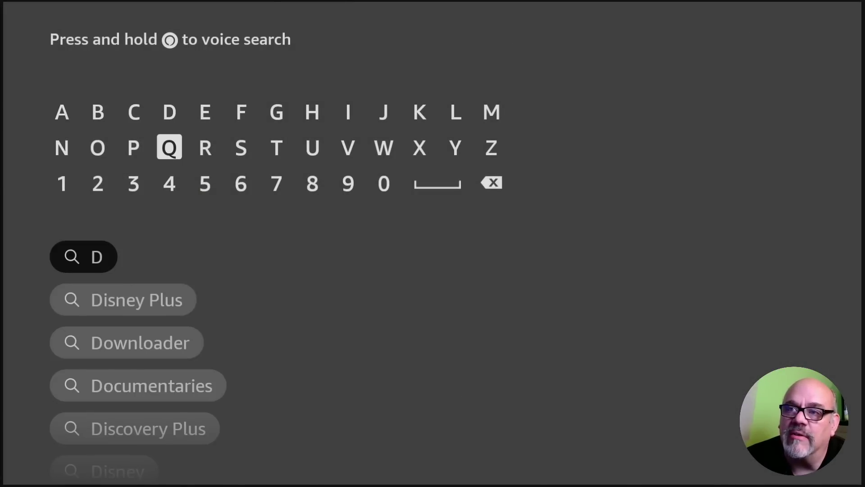
pyautogui.press('Left')
pyautogui.press('Left')
pyautogui.press('Return')
pyautogui.press('Right')
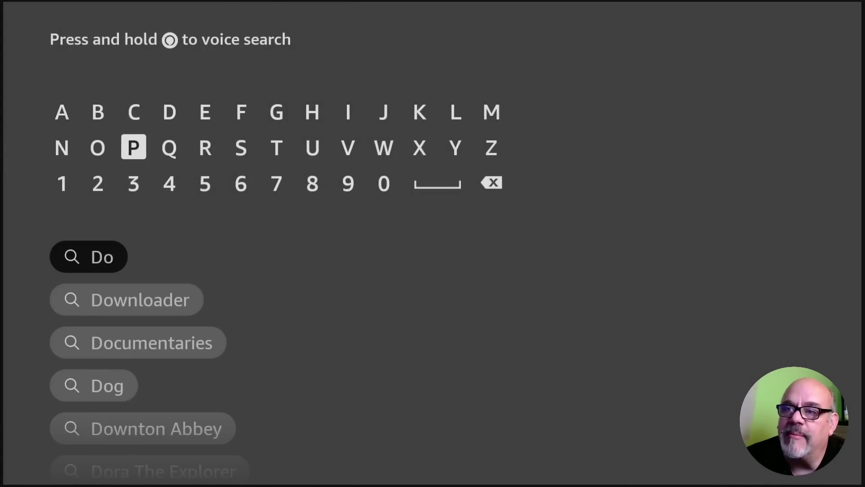
pyautogui.press('Down')
pyautogui.press('Down')
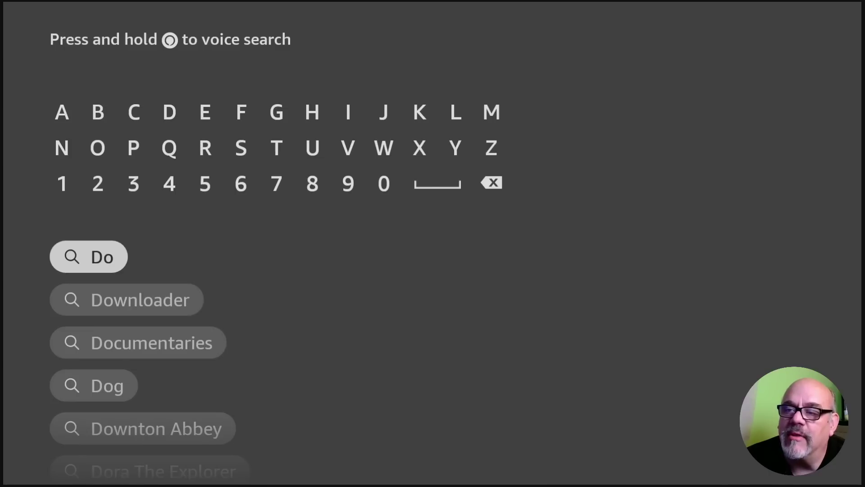
pyautogui.press('Down')
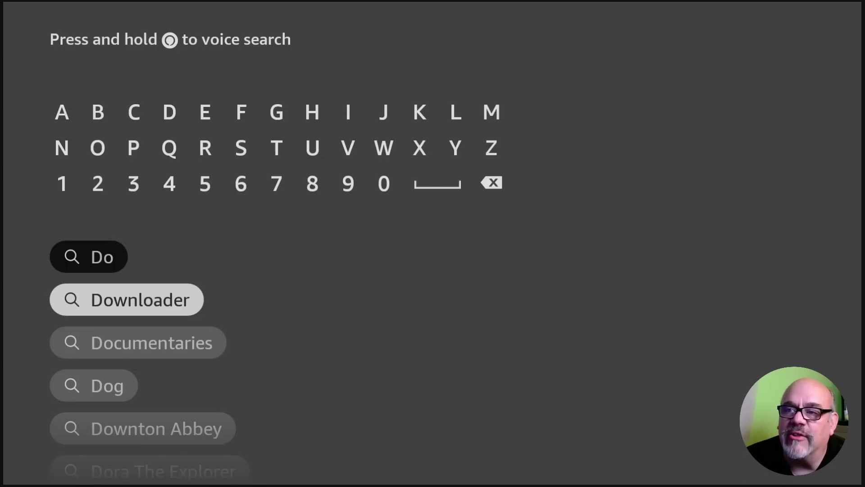
pyautogui.press('Return')
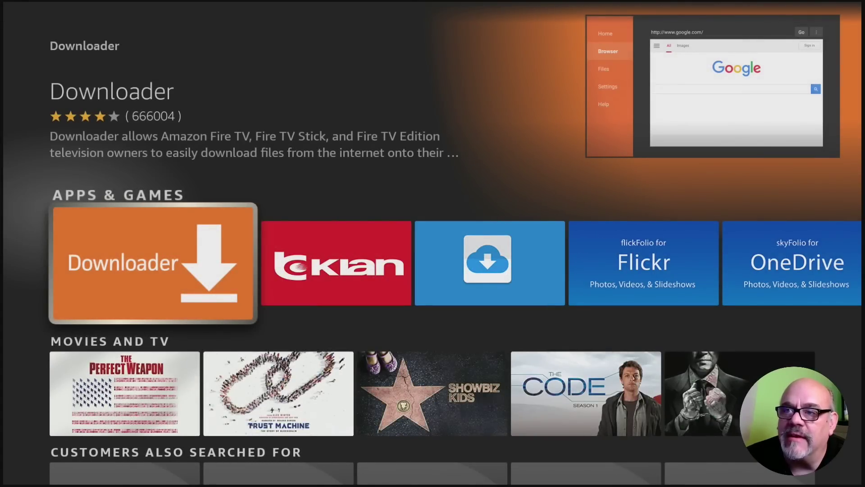
# Download Downloader from its store page and return to the home screen
pyautogui.press('Return')
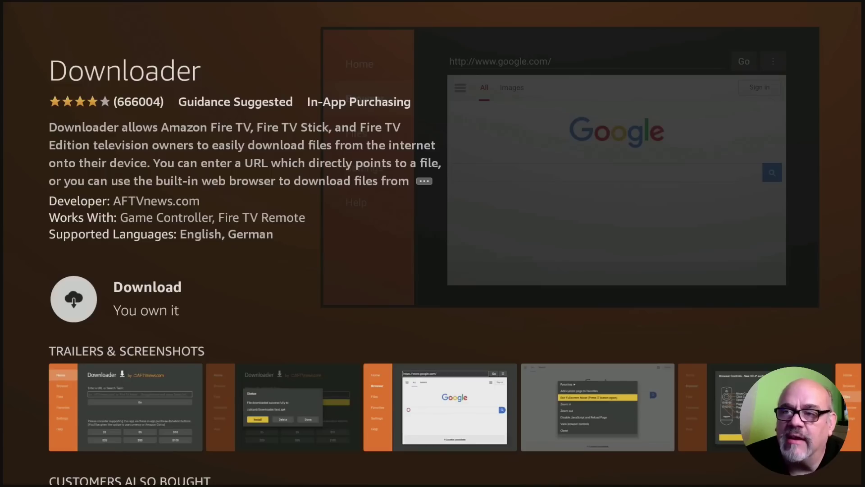
pyautogui.press('Return')
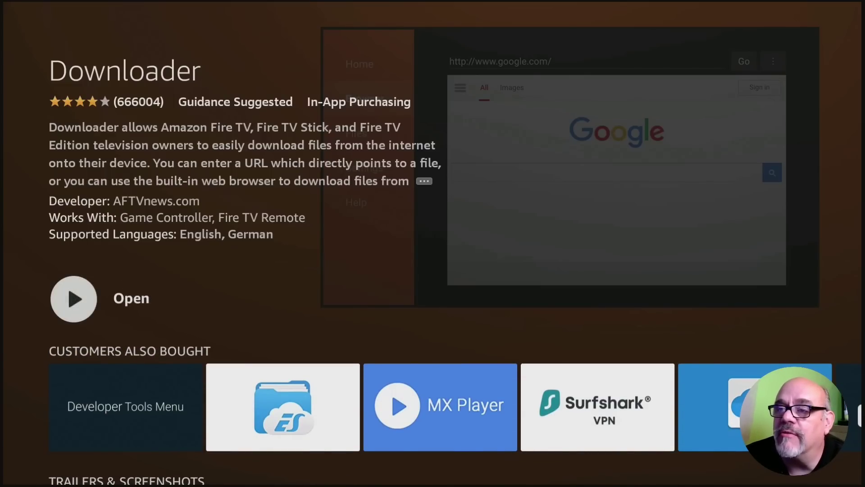
pyautogui.press('Home')
pyautogui.press('Right')
pyautogui.press('Right')
pyautogui.press('Right')
pyautogui.press('Right')
pyautogui.press('Right')
pyautogui.press('Right')
pyautogui.press('Right')
pyautogui.press('Right')
pyautogui.press('Right')
pyautogui.press('Right')
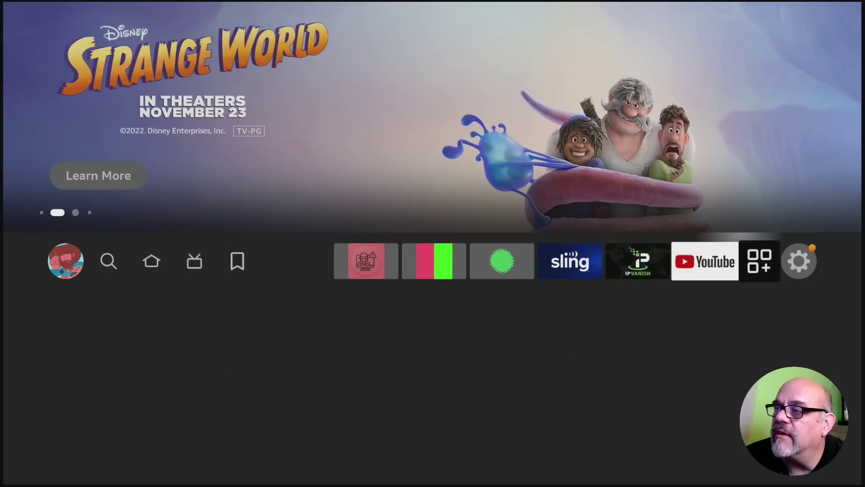
# Turn Downloader ON under My Fire TV > Developer options > Install unknown apps, then go Home
pyautogui.press('Down')
pyautogui.press('Down')
pyautogui.press('Down')
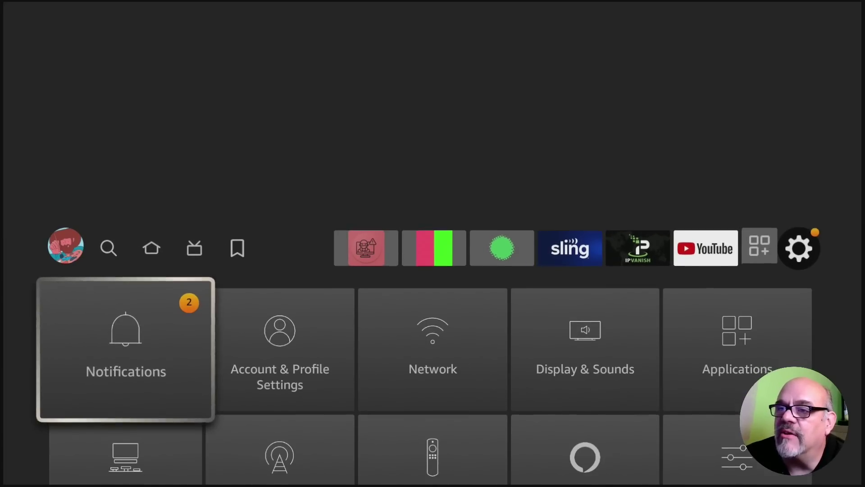
pyautogui.press('Return')
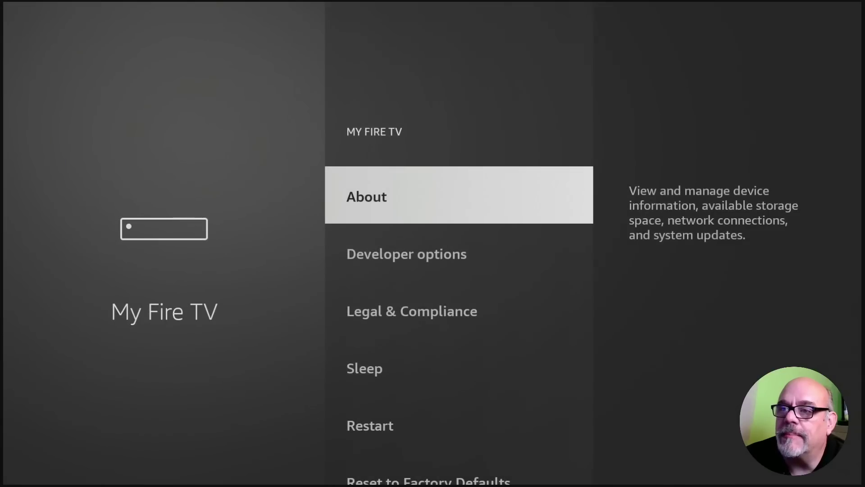
pyautogui.press('Down')
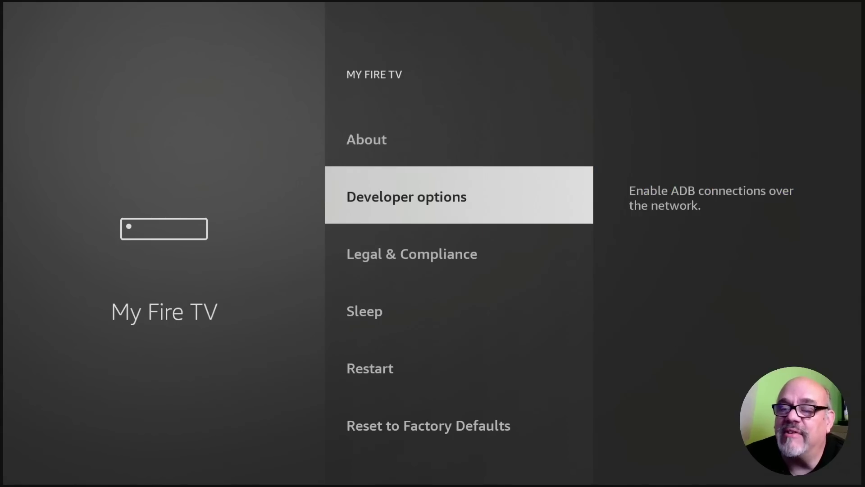
pyautogui.press('Return')
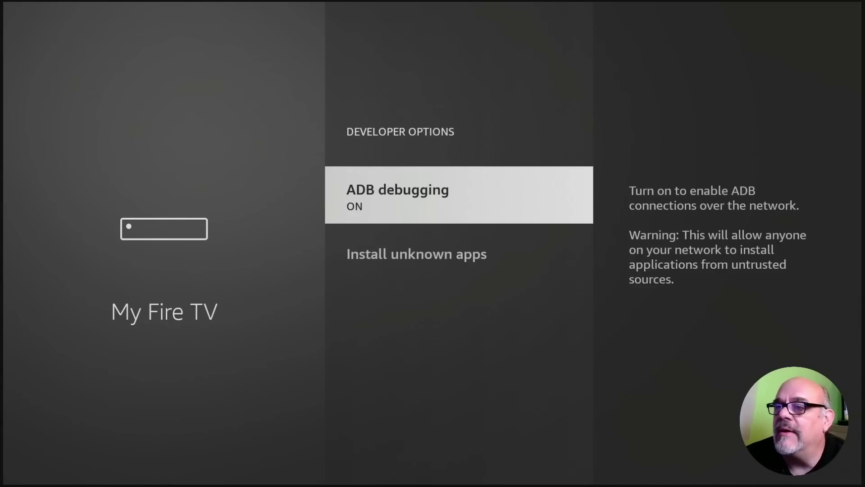
pyautogui.press('Down')
pyautogui.press('Return')
pyautogui.press('Down')
pyautogui.press('Down')
pyautogui.press('Down')
pyautogui.press('Up')
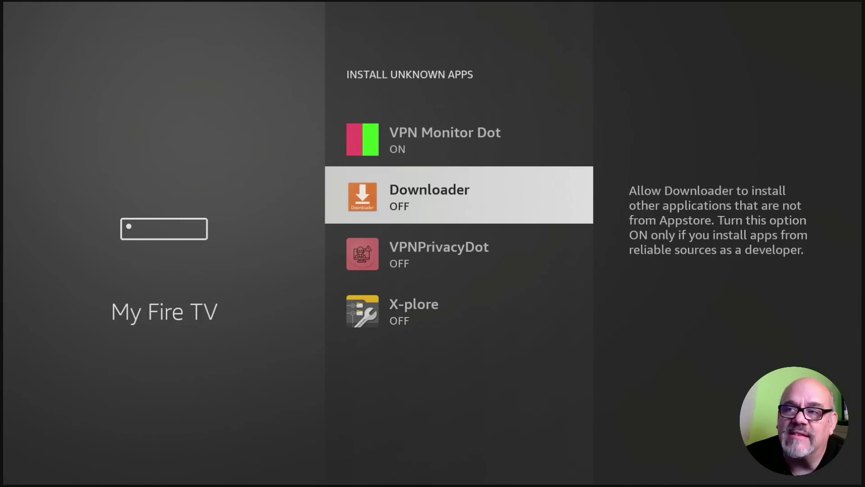
pyautogui.press('Return')
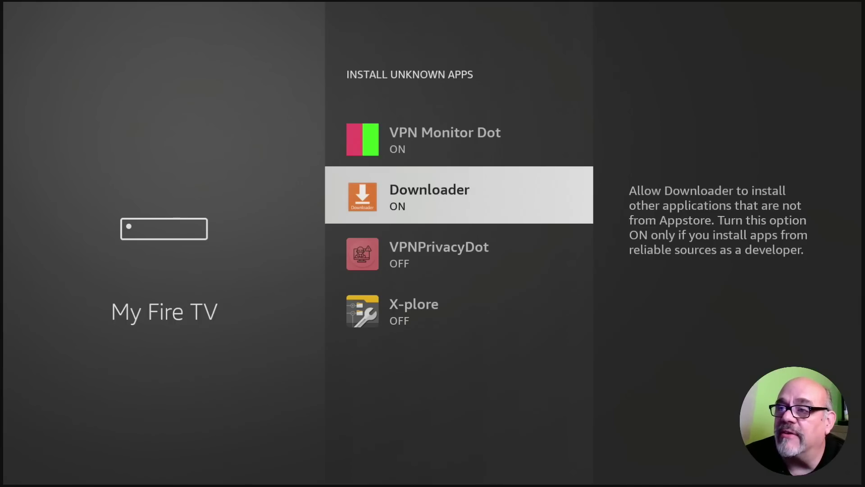
pyautogui.press('Home')
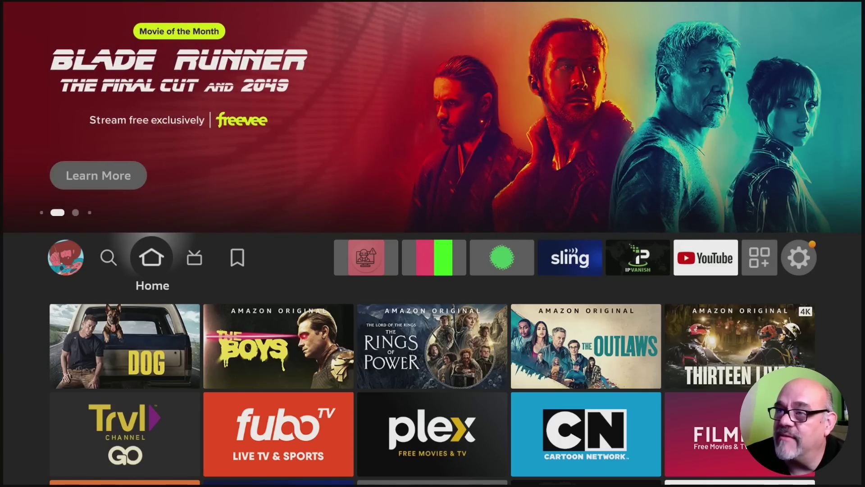
# Open the full Your Apps & Channels list from the Home quick-access menu
pyautogui.press('Right')
pyautogui.press('Right')
pyautogui.press('Right')
pyautogui.press('Right')
pyautogui.press('Right')
pyautogui.press('Right')
pyautogui.press('Right')
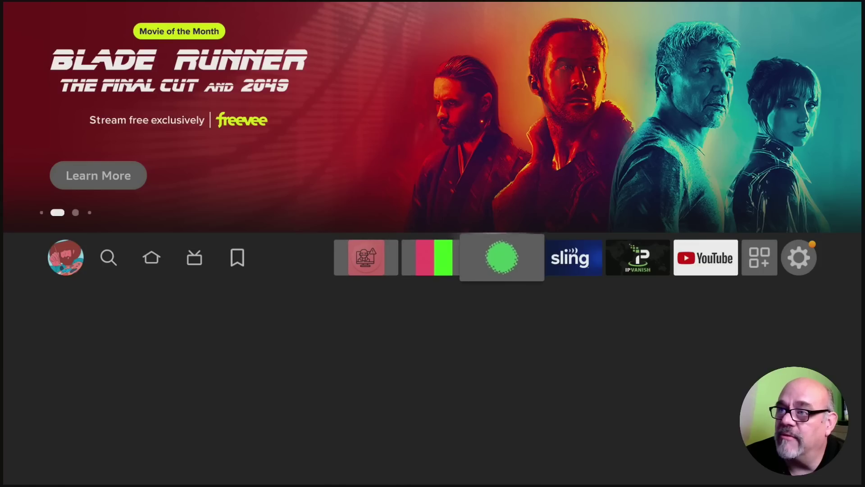
pyautogui.press('Left')
pyautogui.press('Left')
pyautogui.press('Left')
pyautogui.press('Left')
pyautogui.press('Left')
pyautogui.press('Left')
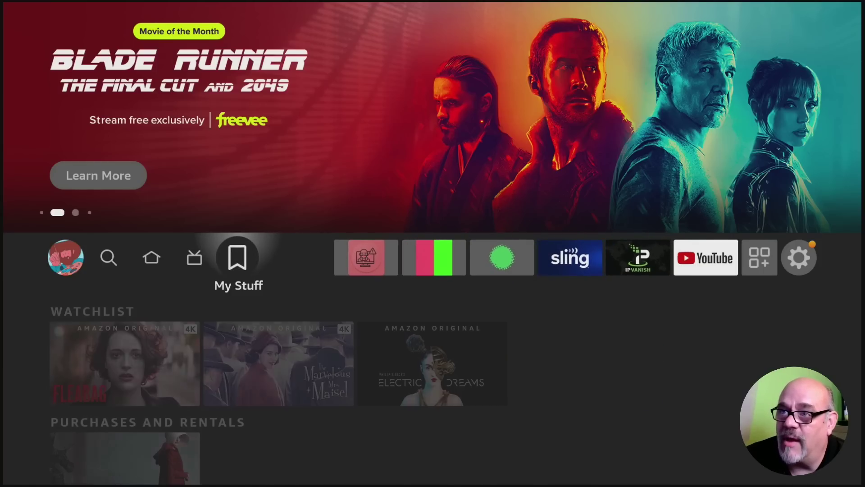
pyautogui.press('Left')
pyautogui.press('Left')
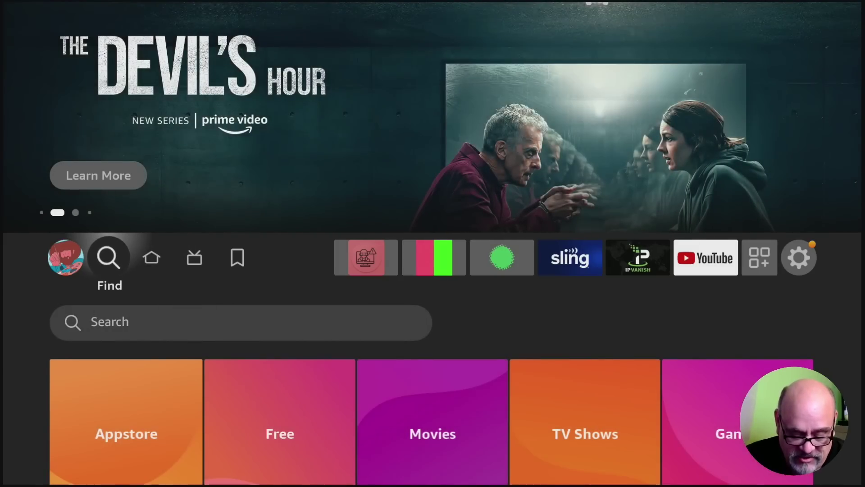
pyautogui.press('Home')
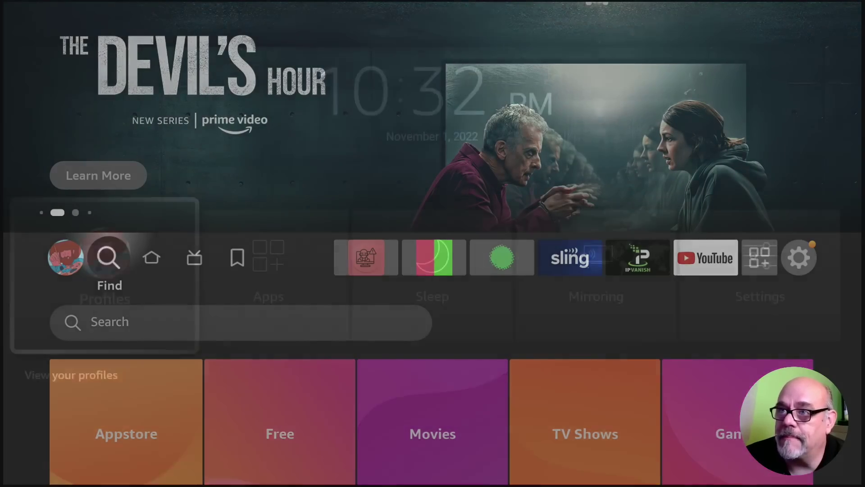
pyautogui.press('Return')
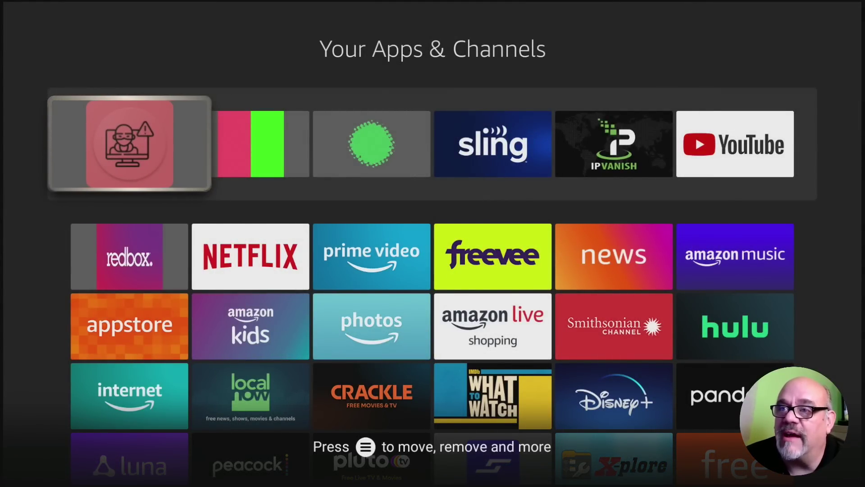
# Use Move to front on Downloader, then return to the home screen
pyautogui.press('Down')
pyautogui.press('Down')
pyautogui.press('Down')
pyautogui.press('Down')
pyautogui.press('Down')
pyautogui.press('Right')
pyautogui.press('Left')
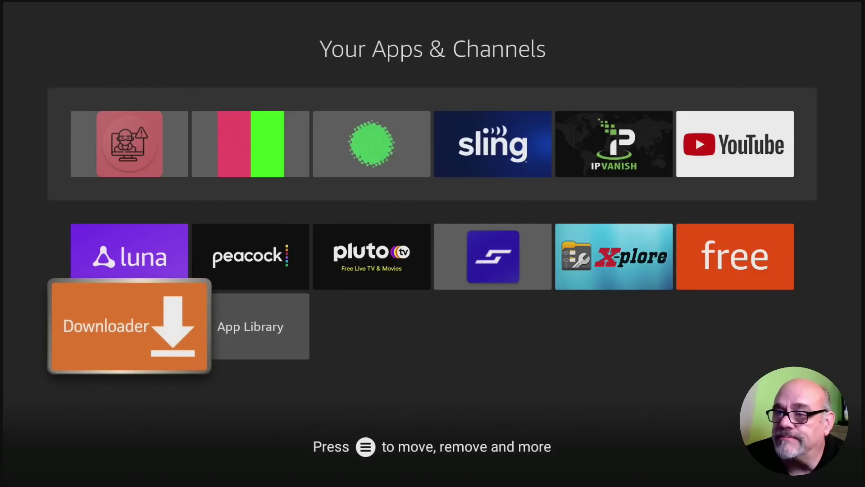
pyautogui.press('Menu')
pyautogui.press('Down')
pyautogui.press('Down')
pyautogui.press('Up')
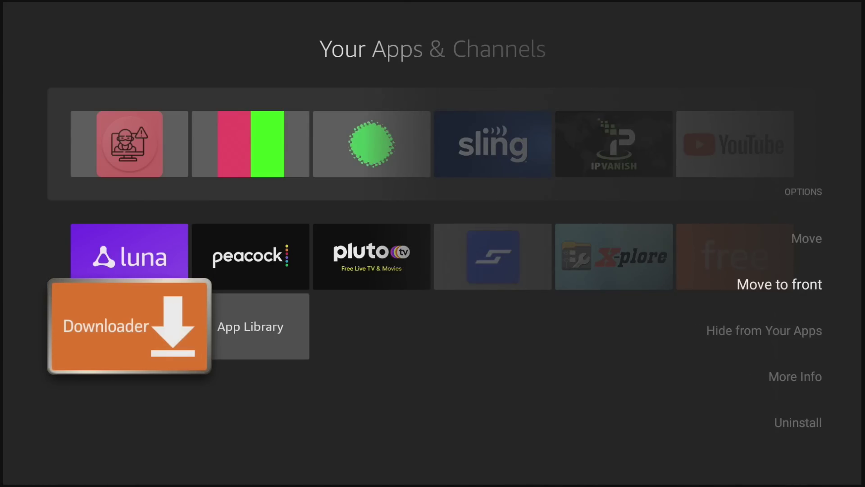
pyautogui.press('Return')
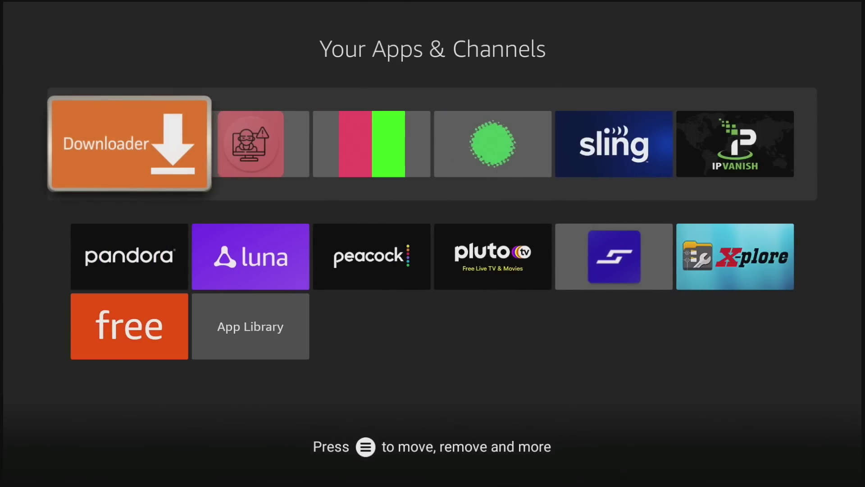
pyautogui.press('Escape')
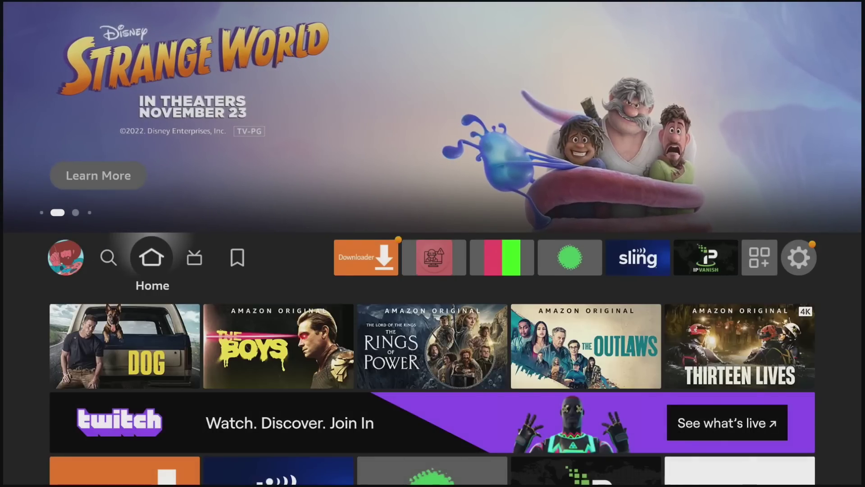
# Launch Downloader from the home screen app row
pyautogui.press('Right')
pyautogui.press('Right')
pyautogui.press('Right')
pyautogui.press('Right')
pyautogui.press('Left')
pyautogui.press('Right')
pyautogui.press('Right')
pyautogui.press('Right')
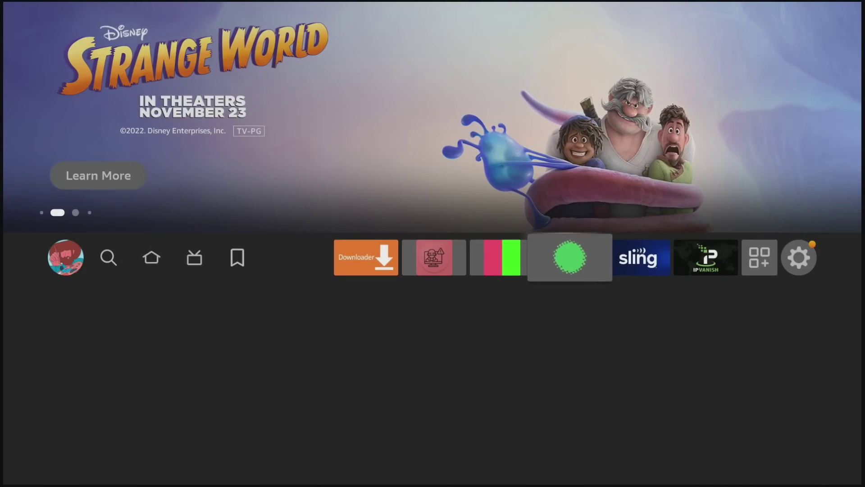
pyautogui.press('Left')
pyautogui.press('Left')
pyautogui.press('Left')
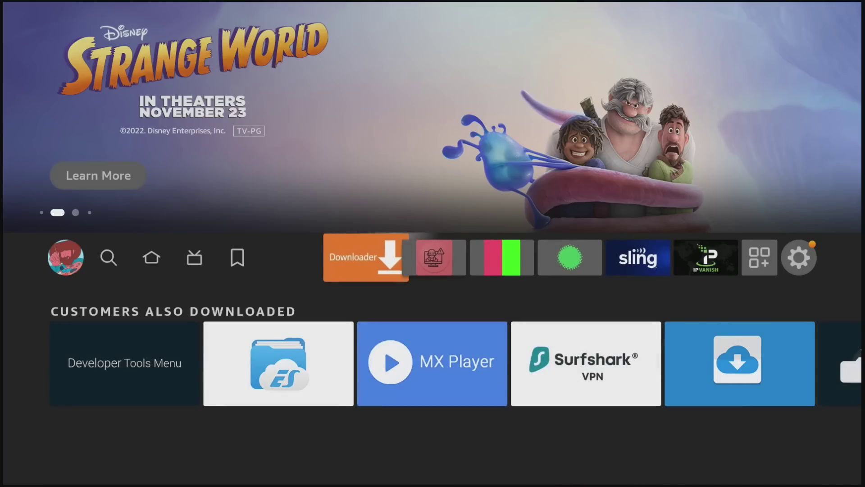
pyautogui.press('Right')
pyautogui.press('Right')
pyautogui.press('Right')
pyautogui.press('Right')
pyautogui.press('Right')
pyautogui.press('Left')
pyautogui.press('Left')
pyautogui.press('Left')
pyautogui.press('Left')
pyautogui.press('Left')
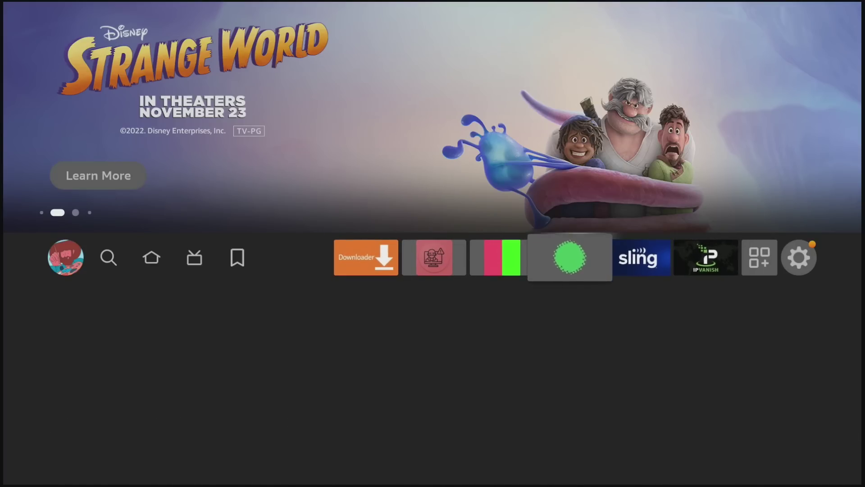
pyautogui.press('Return')
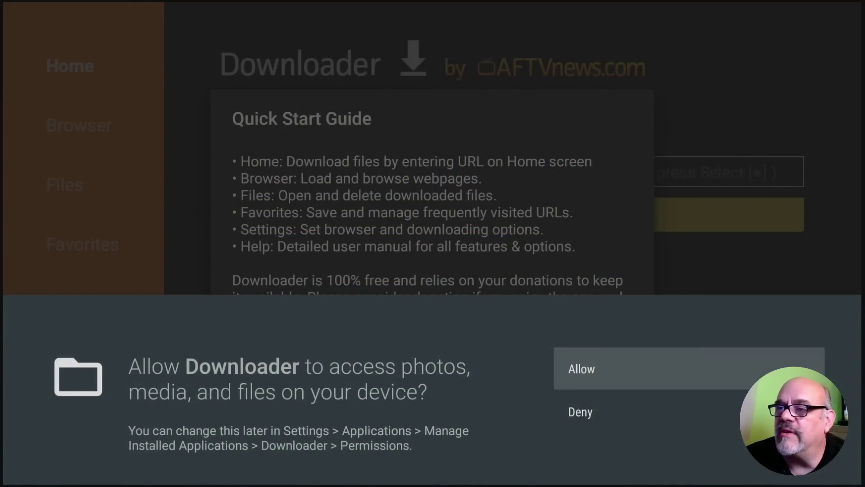
# Allow Downloader file access, dismiss the Quick Start Guide, and focus the URL field
pyautogui.press('Return')
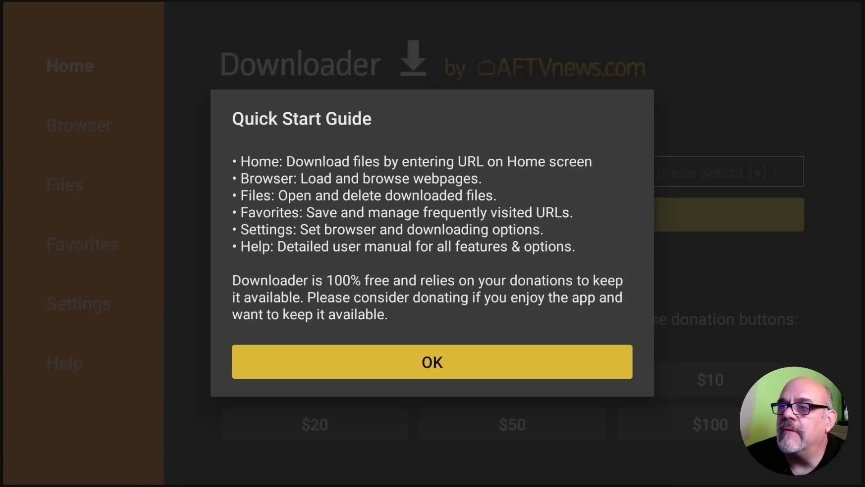
pyautogui.press('Return')
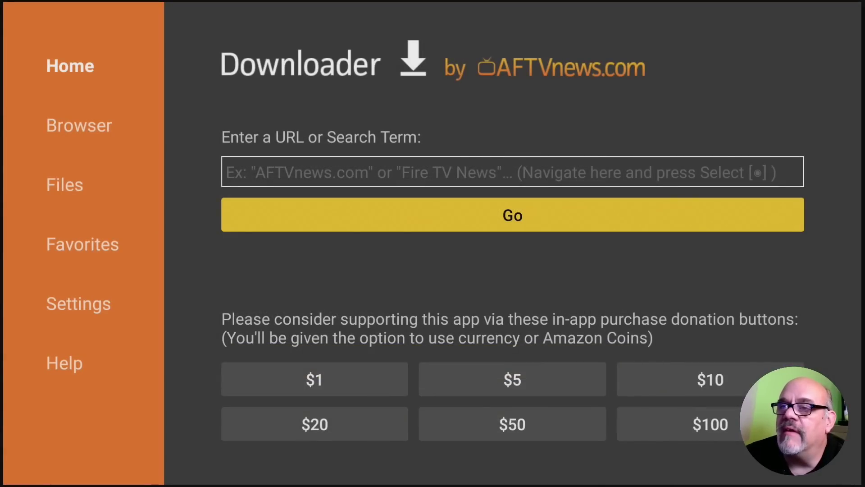
pyautogui.press('Up')
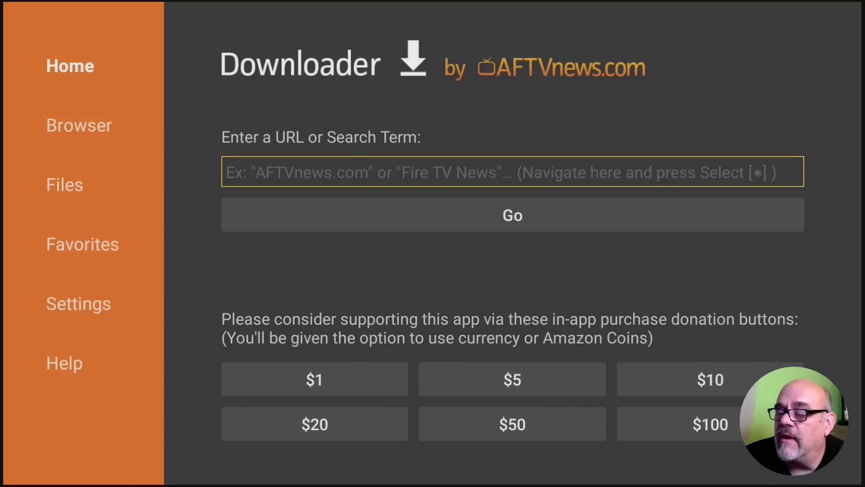
# Start entering the short code in the URL field, typing 893
pyautogui.press('Return')
pyautogui.press('Up')
pyautogui.press('Left')
pyautogui.press('Left')
pyautogui.press('Left')
pyautogui.press('Return')
pyautogui.press('Right')
pyautogui.press('Return')
pyautogui.press('Left')
pyautogui.press('Left')
pyautogui.press('Left')
pyautogui.press('Left')
pyautogui.press('Left')
pyautogui.press('Left')
pyautogui.press('Return')
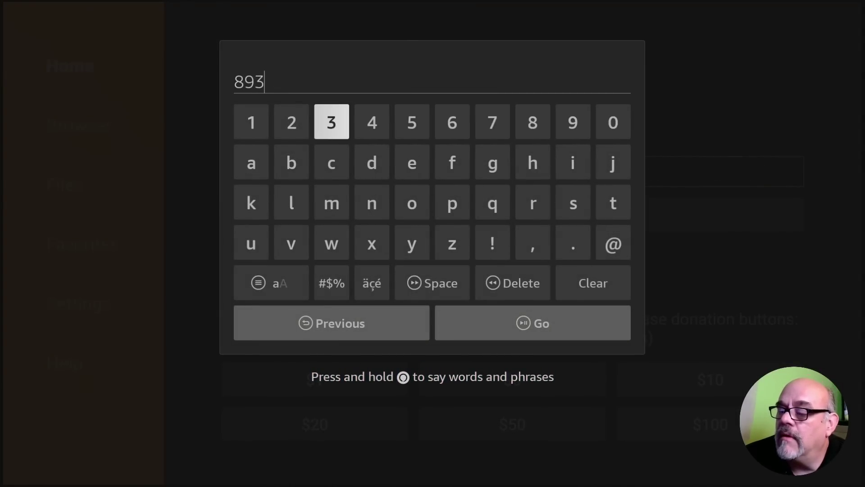
pyautogui.press('Right')
pyautogui.press('Right')
pyautogui.press('Right')
pyautogui.press('Return')
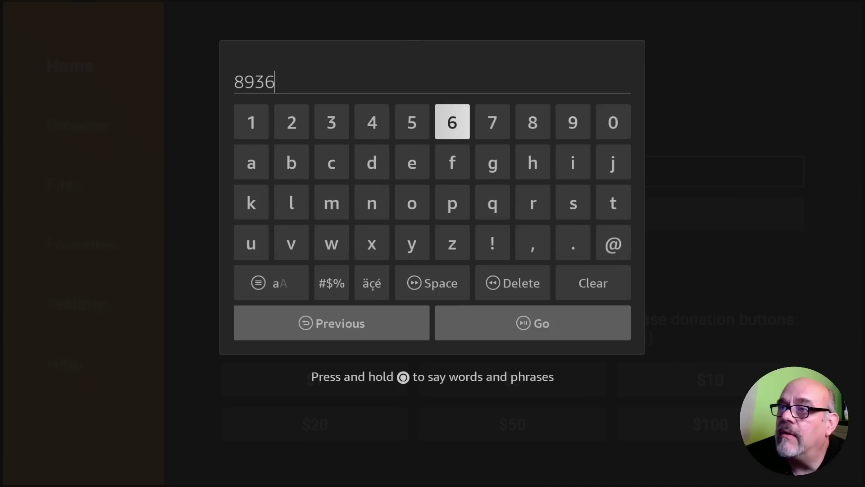
pyautogui.press('Left')
pyautogui.press('Left')
pyautogui.press('Return')
pyautogui.press('Down')
pyautogui.press('Down')
pyautogui.press('Down')
pyautogui.press('Down')
pyautogui.press('Down')
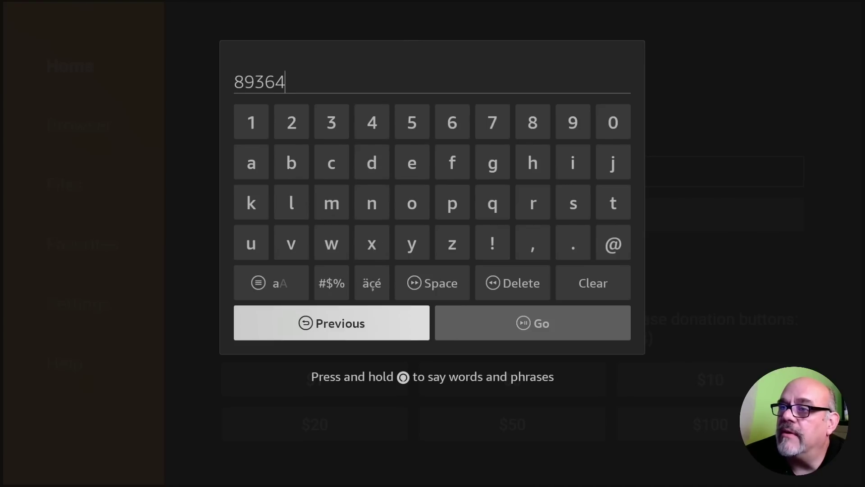
pyautogui.press('Right')
pyautogui.press('Return')
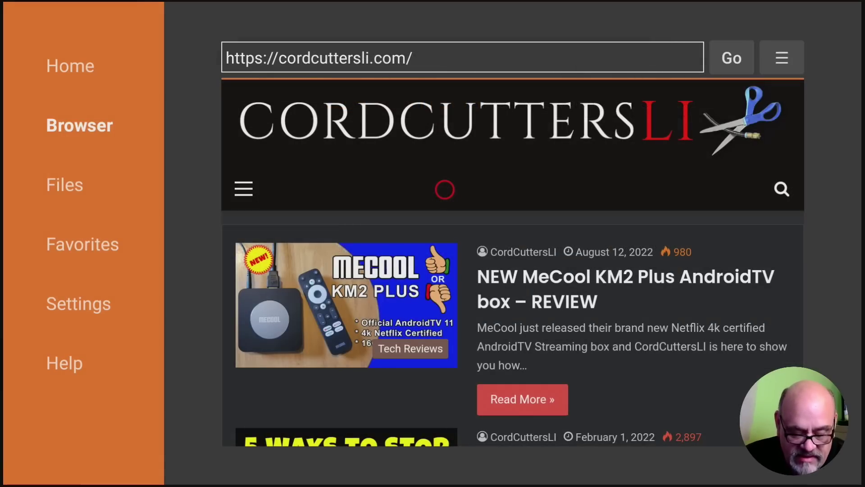
# Switch to Fullscreen Mode, open Tutorials, and scroll to Kodi 19.4 Matrix under Media Players
pyautogui.press('Menu')
pyautogui.press('Menu')
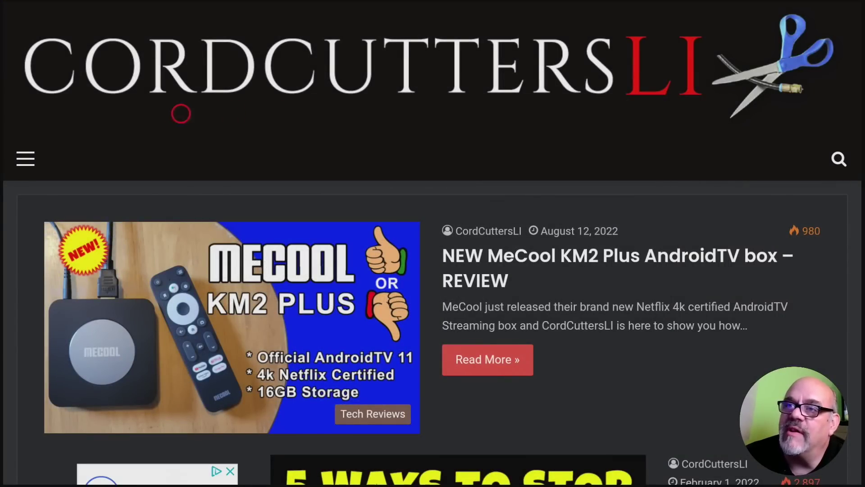
pyautogui.click(23, 159)
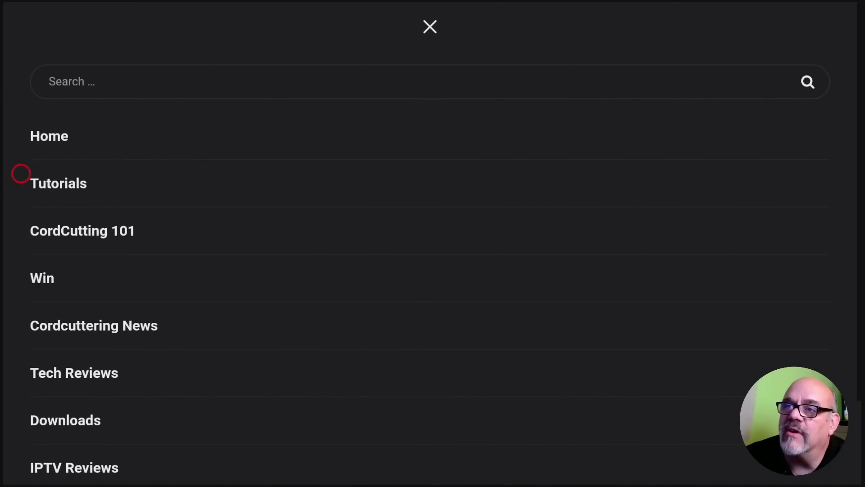
pyautogui.click(72, 174)
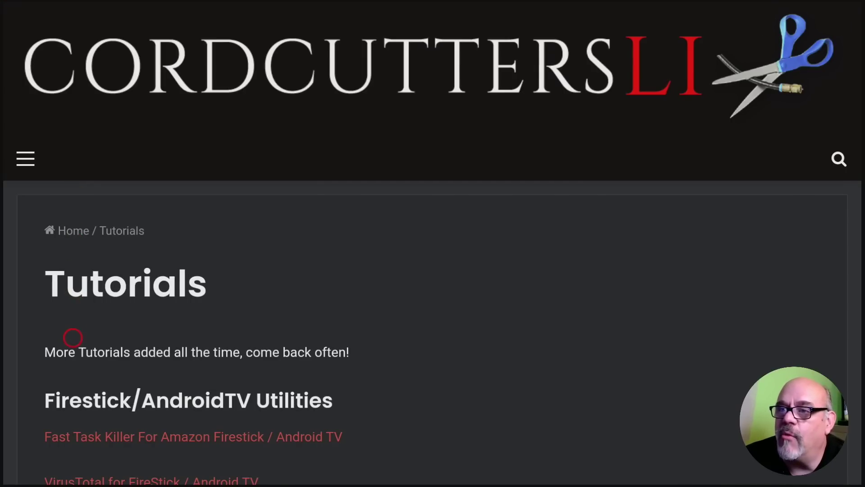
pyautogui.scroll(-7, 72, 444)
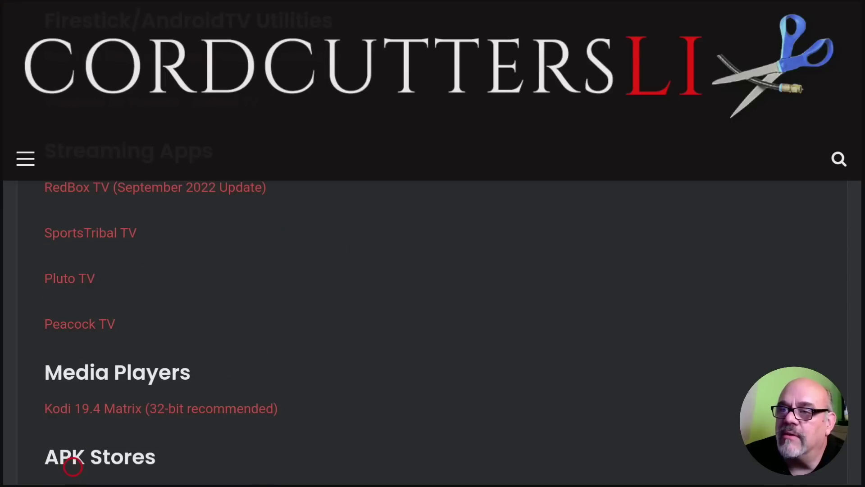
pyautogui.scroll(-2, 72, 467)
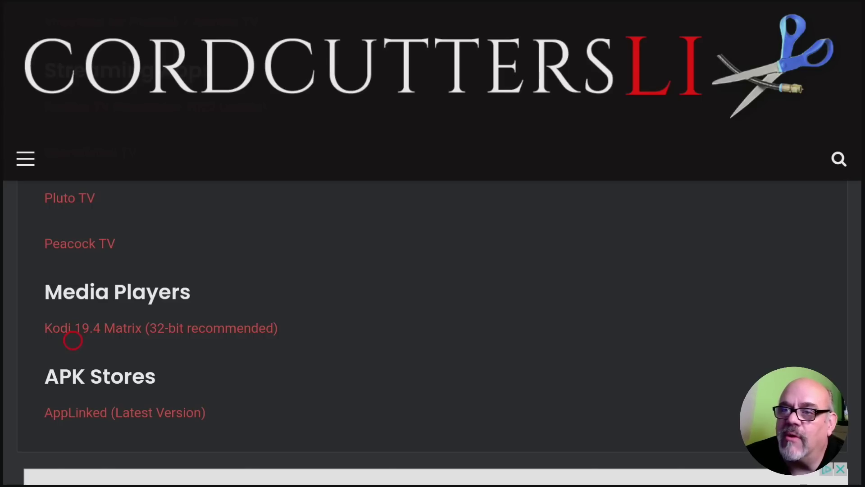
# Open the Kodi 19.4 Matrix article and download the KODI 19.4 Matrix (32 bit) file
pyautogui.click(73, 340)
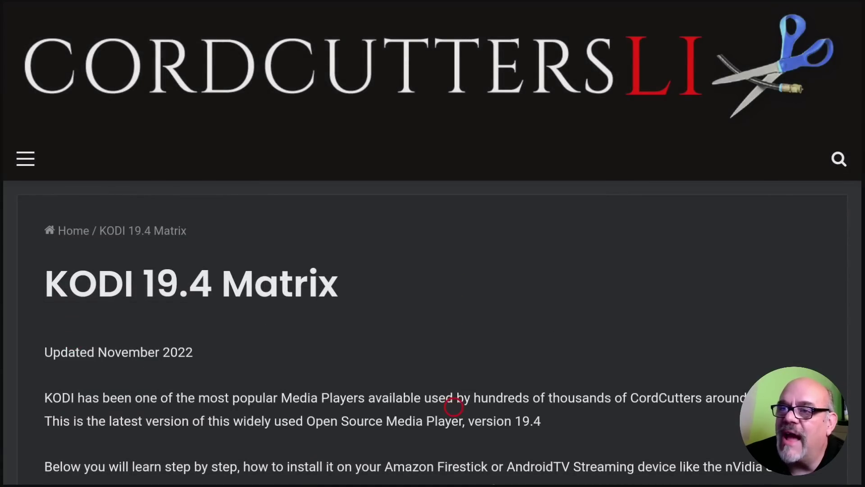
pyautogui.scroll(-1, 454, 467)
pyautogui.scroll(-18, 454, 466)
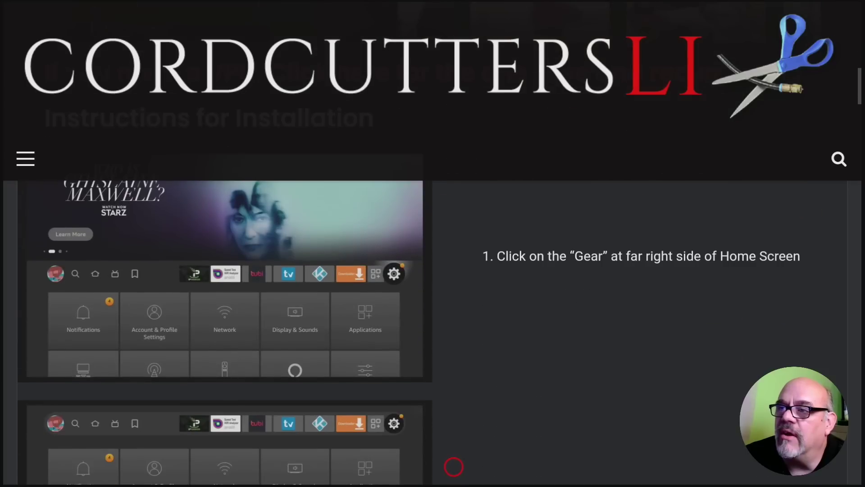
pyautogui.scroll(-20, 454, 466)
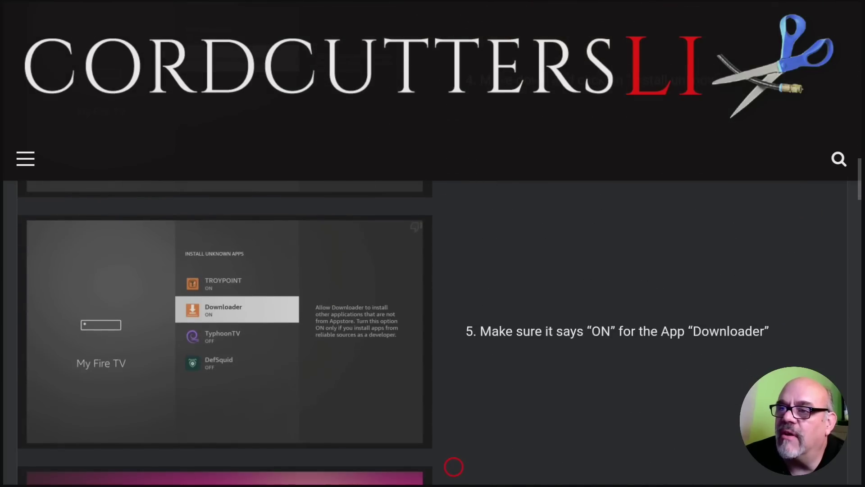
pyautogui.scroll(-12, 454, 466)
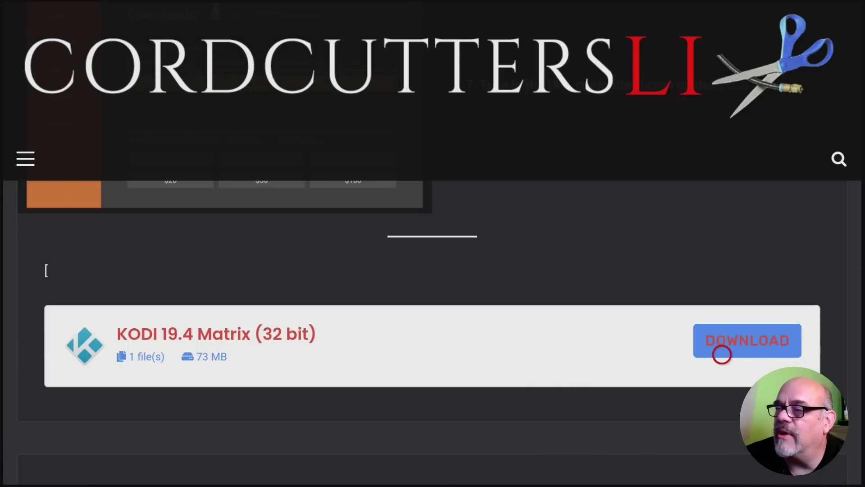
pyautogui.click(722, 355)
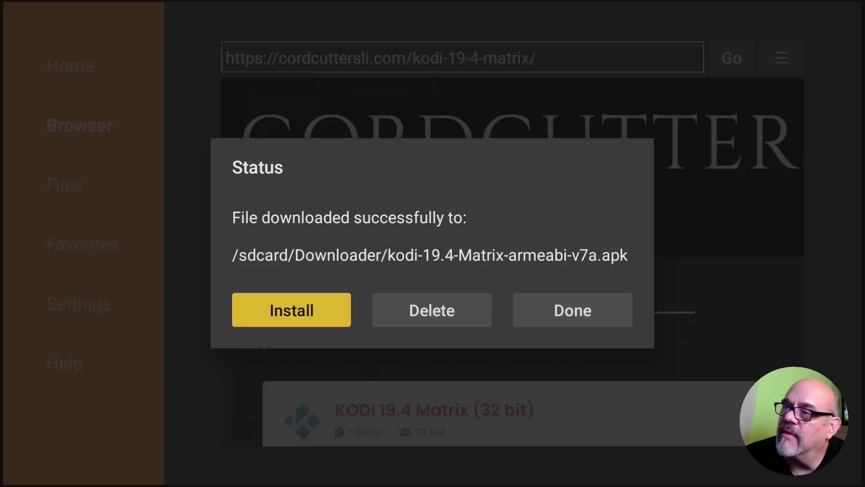
# Install the downloaded Kodi APK, confirming INSTALL in the installer
pyautogui.press('Return')
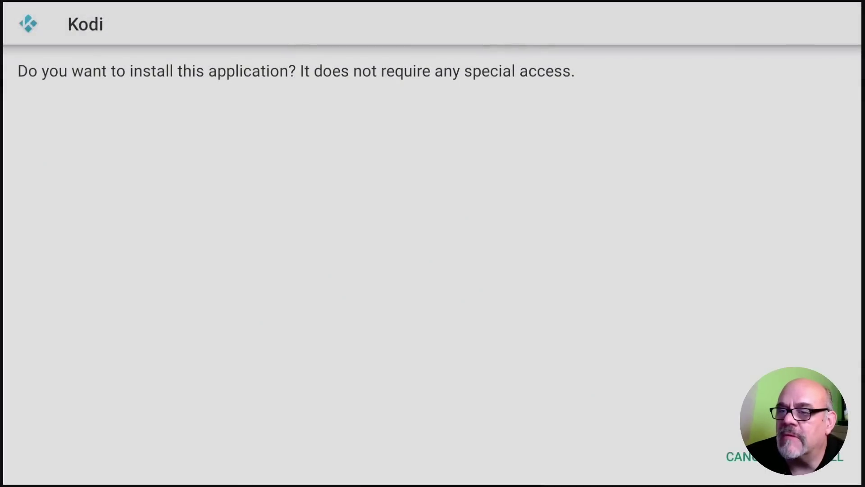
pyautogui.press('Right')
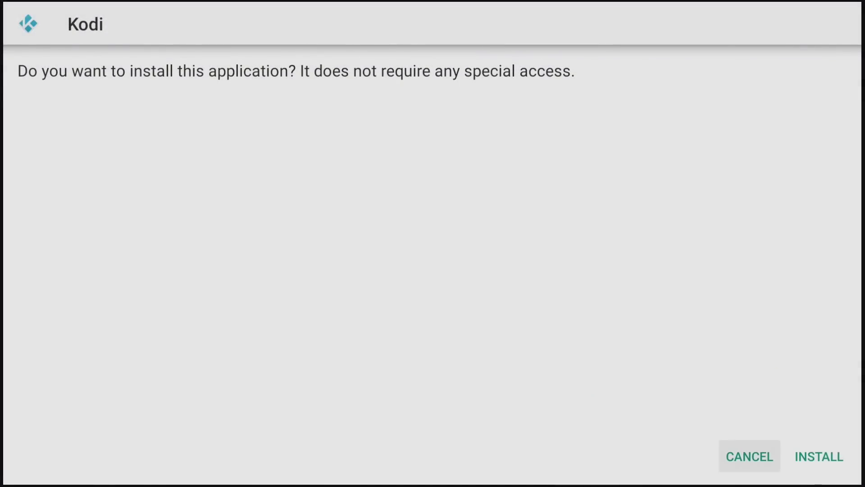
pyautogui.press('Right')
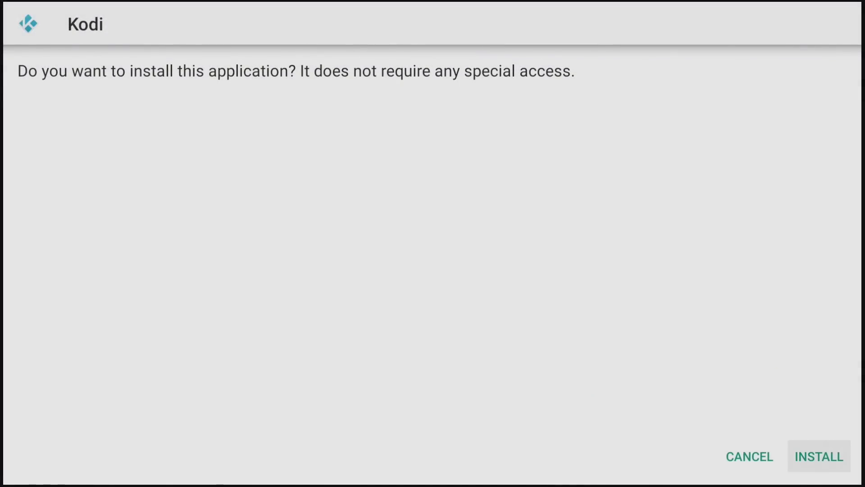
pyautogui.press('Return')
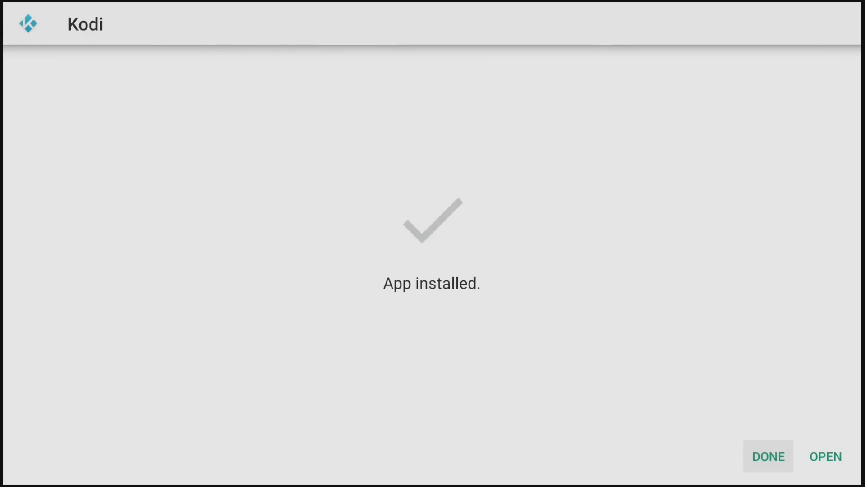
# Close the installer with DONE and delete kodi-19.4-Matrix-armeabi-v7a.apk, confirming the deletion
pyautogui.press('Return')
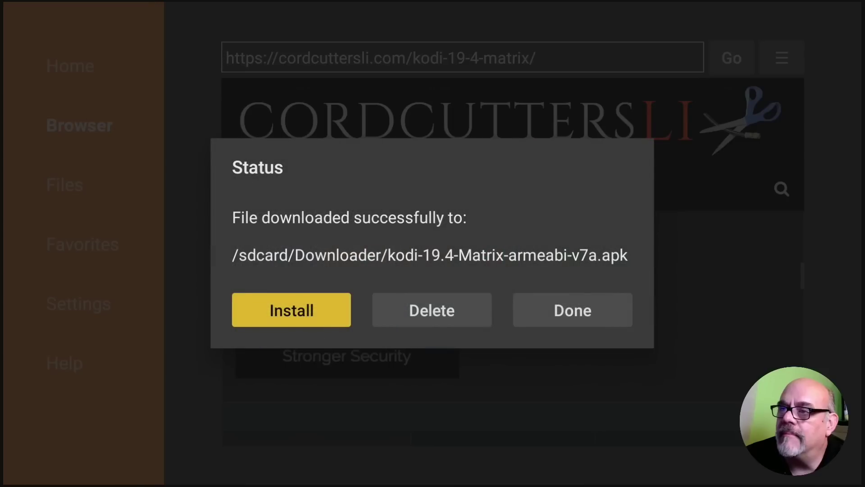
pyautogui.press('Right')
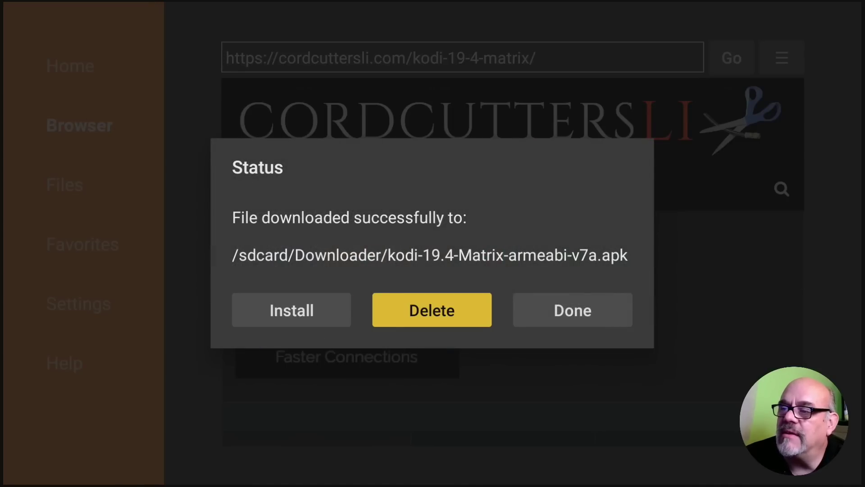
pyautogui.press('Return')
pyautogui.press('Left')
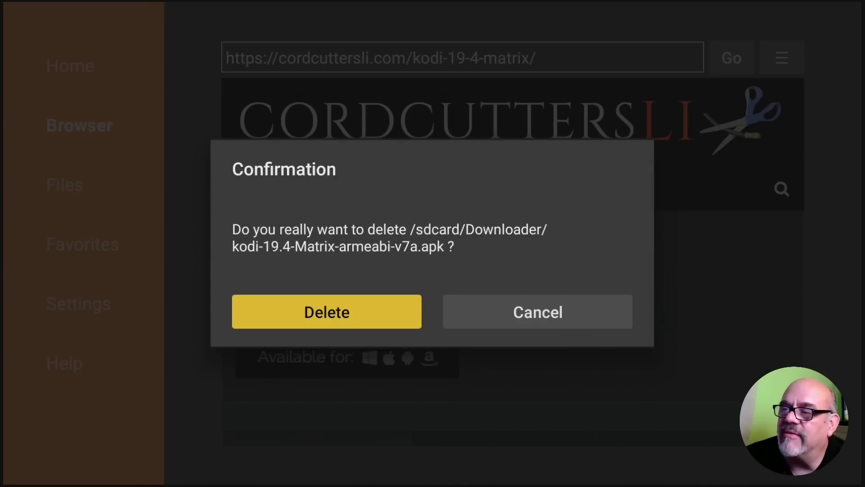
pyautogui.press('Return')
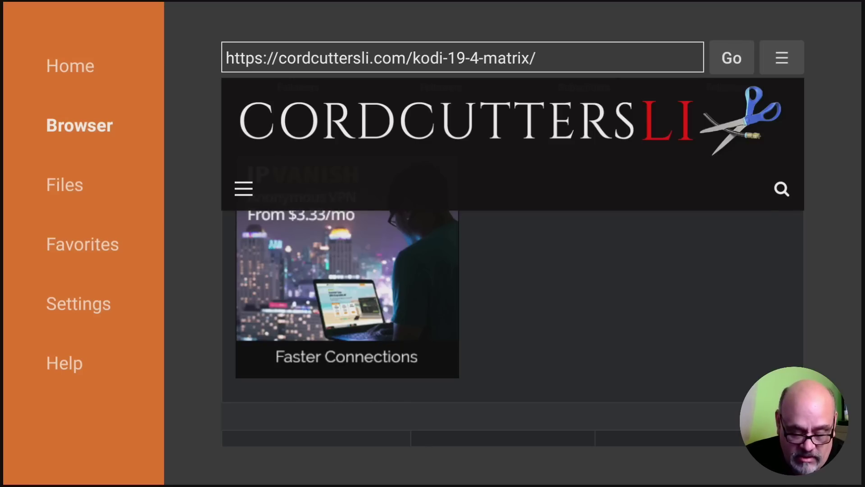
# Open Your Apps & Channels from the Home quick menu and use Move to front on Kodi
pyautogui.press('Home')
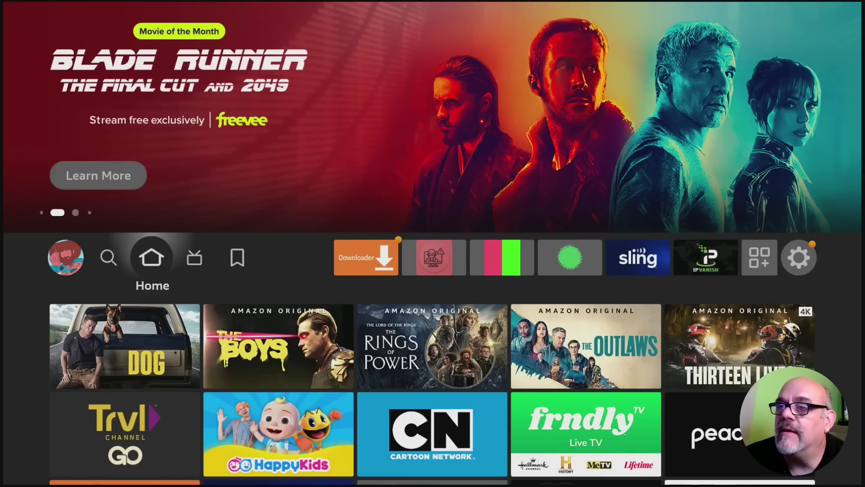
pyautogui.press('Home')
pyautogui.press('Right')
pyautogui.press('Return')
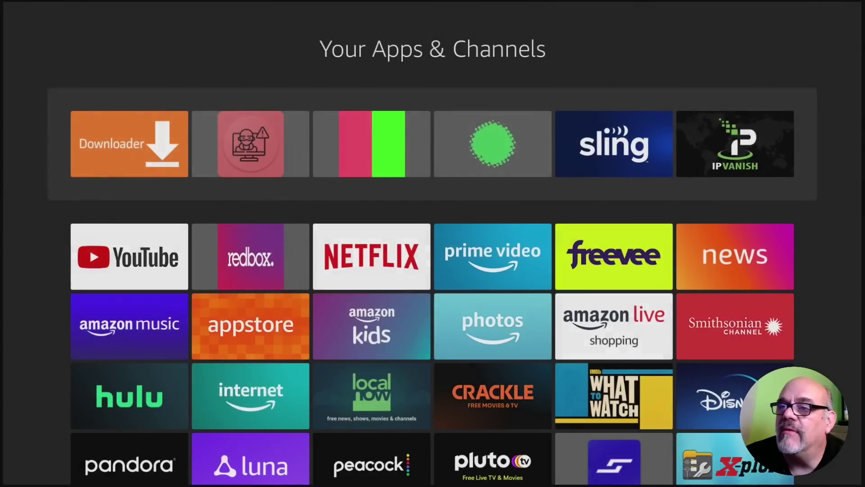
pyautogui.press('Down')
pyautogui.press('Down')
pyautogui.press('Down')
pyautogui.press('Down')
pyautogui.press('Down')
pyautogui.press('Right')
pyautogui.press('Right')
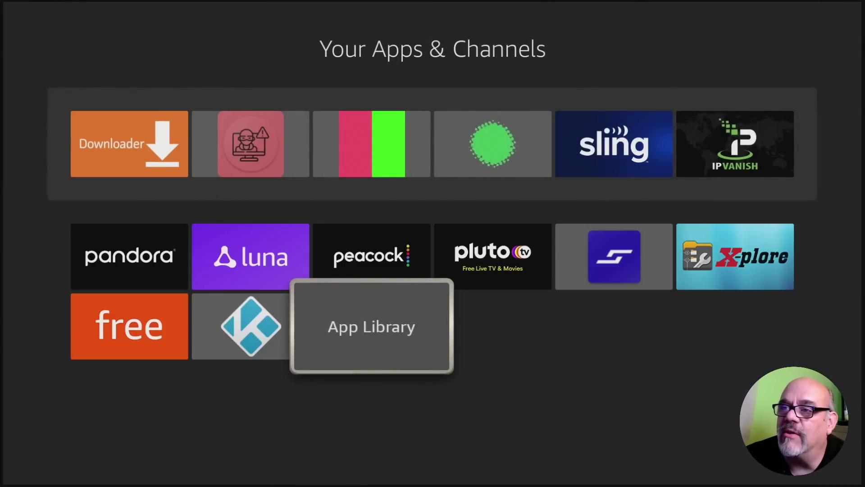
pyautogui.press('Left')
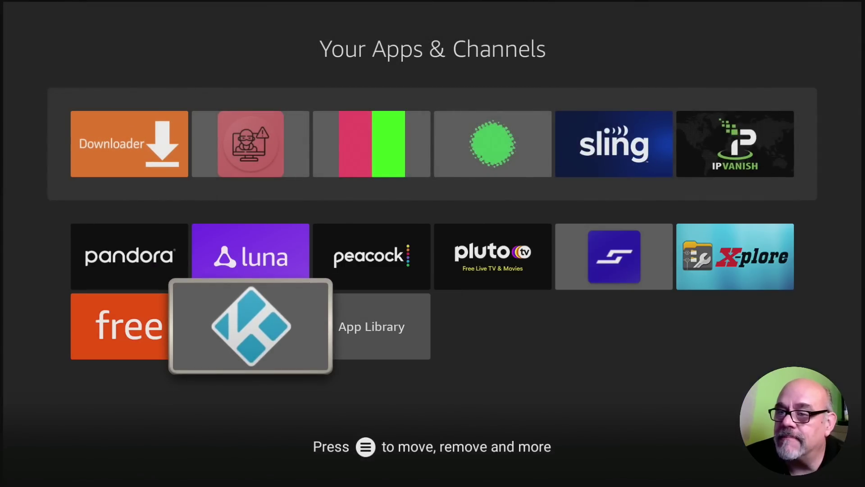
pyautogui.press('Menu')
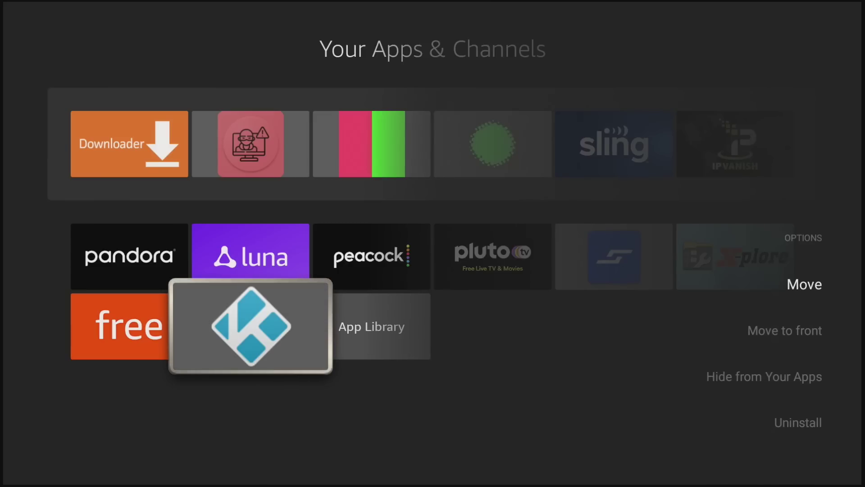
pyautogui.press('Down')
pyautogui.press('Return')
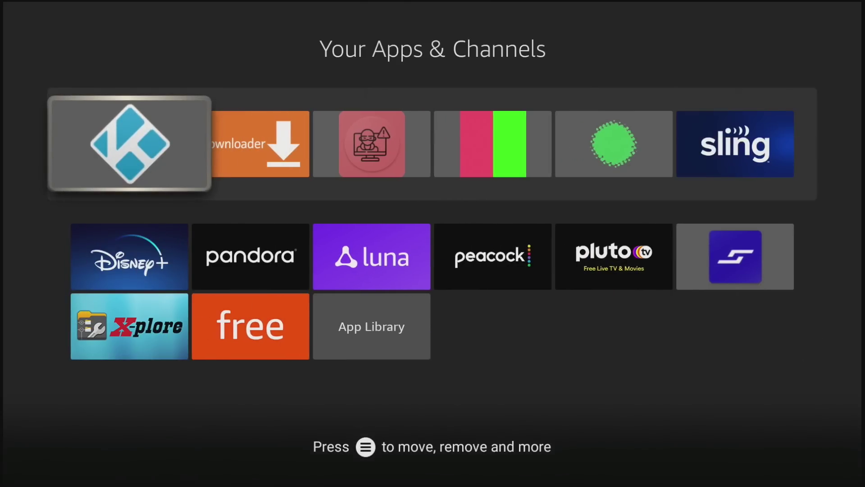